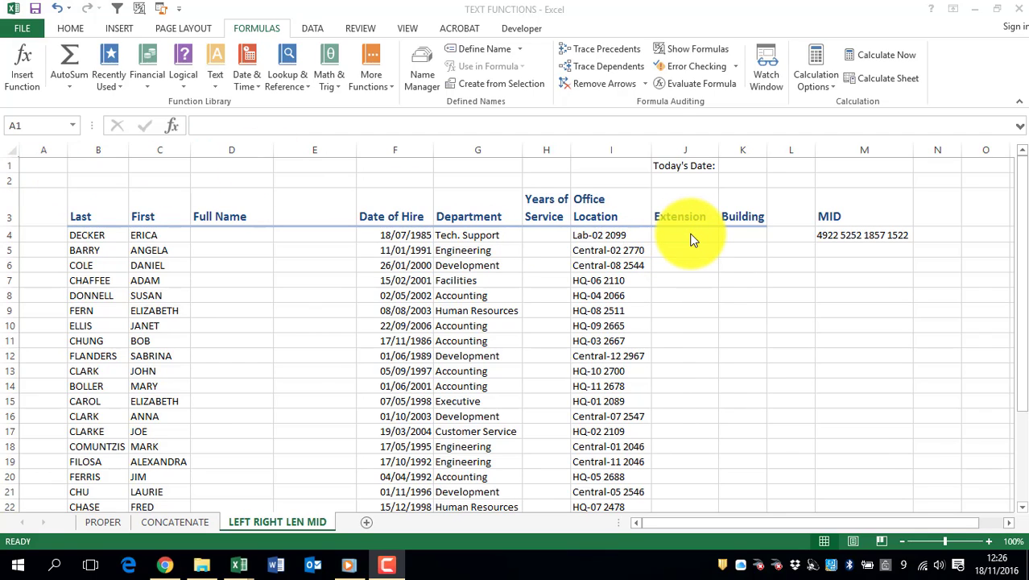
Enter =LEFT(I4,3) in Extension cell J4, returning 'Lab'
click(607, 151)
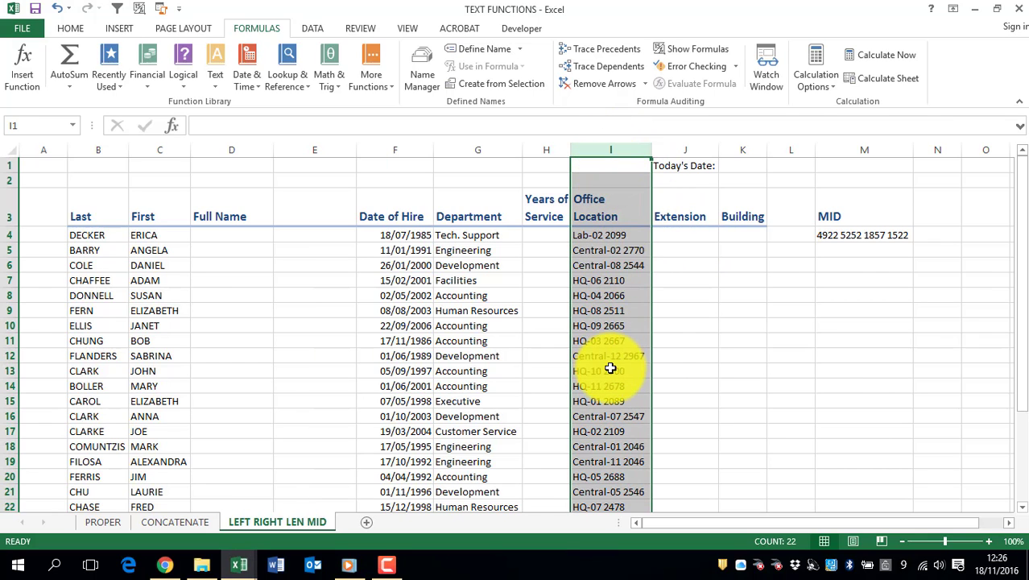
click(677, 235)
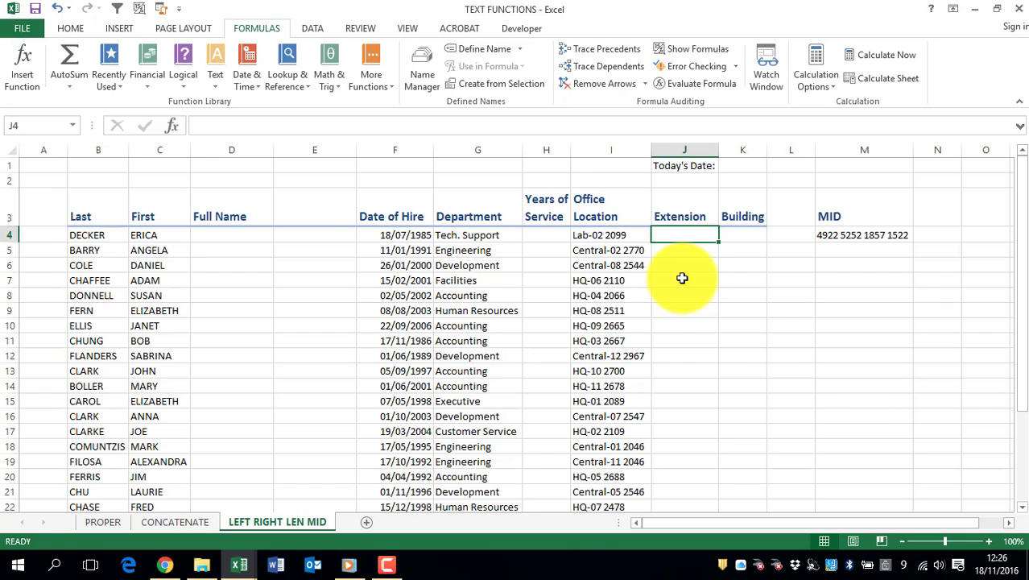
text(=)
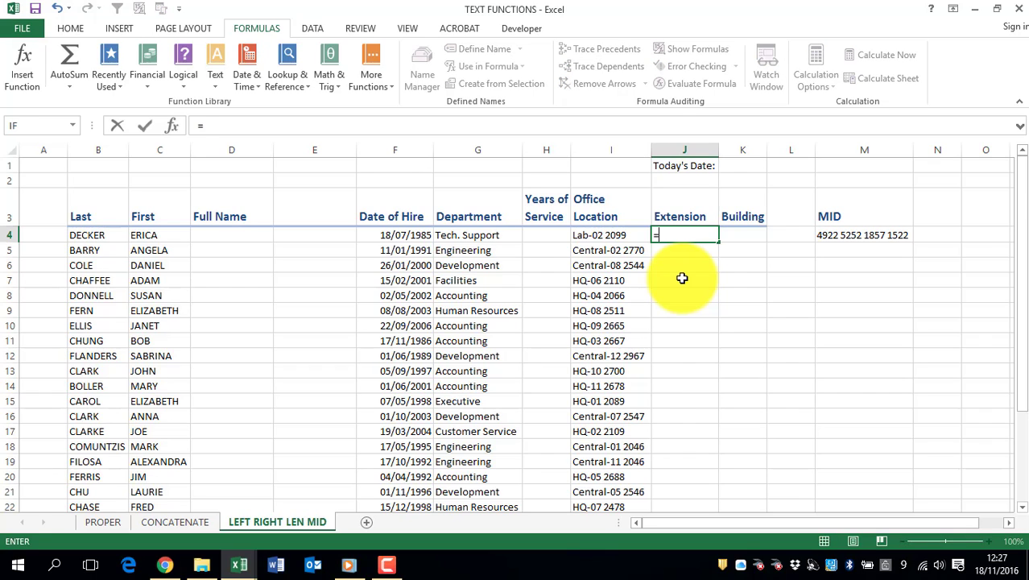
text(LEFT()
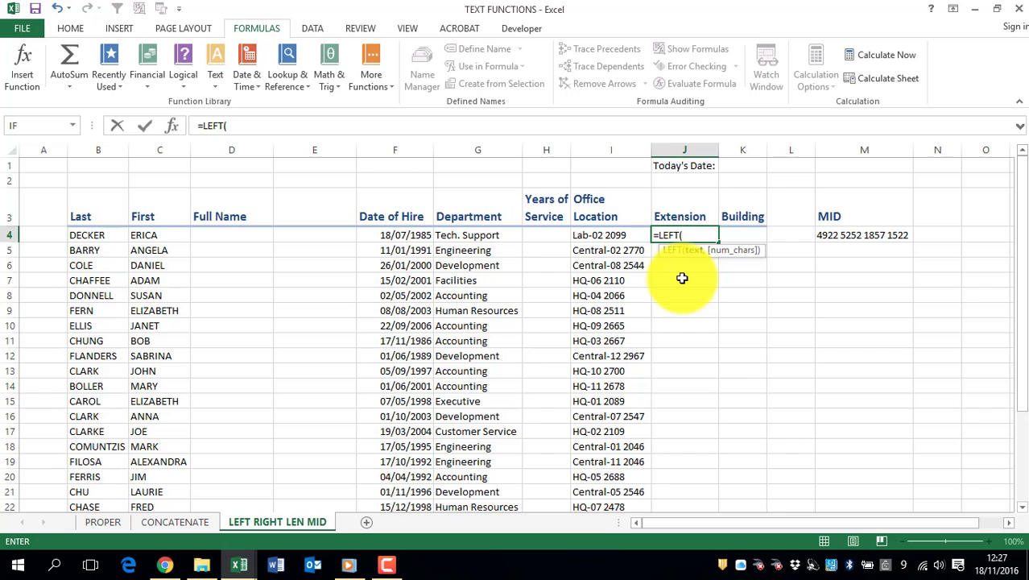
click(595, 234)
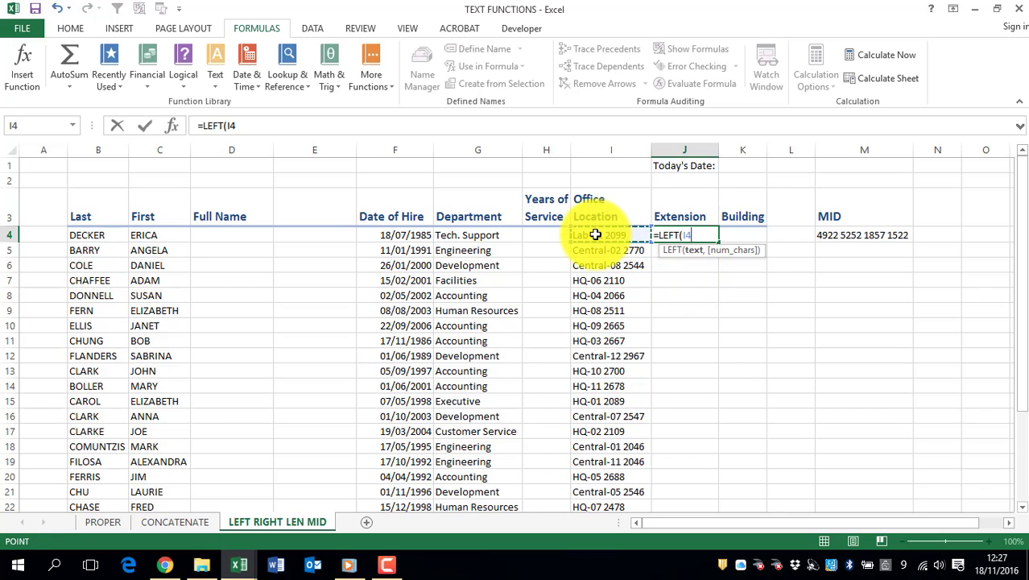
text(,)
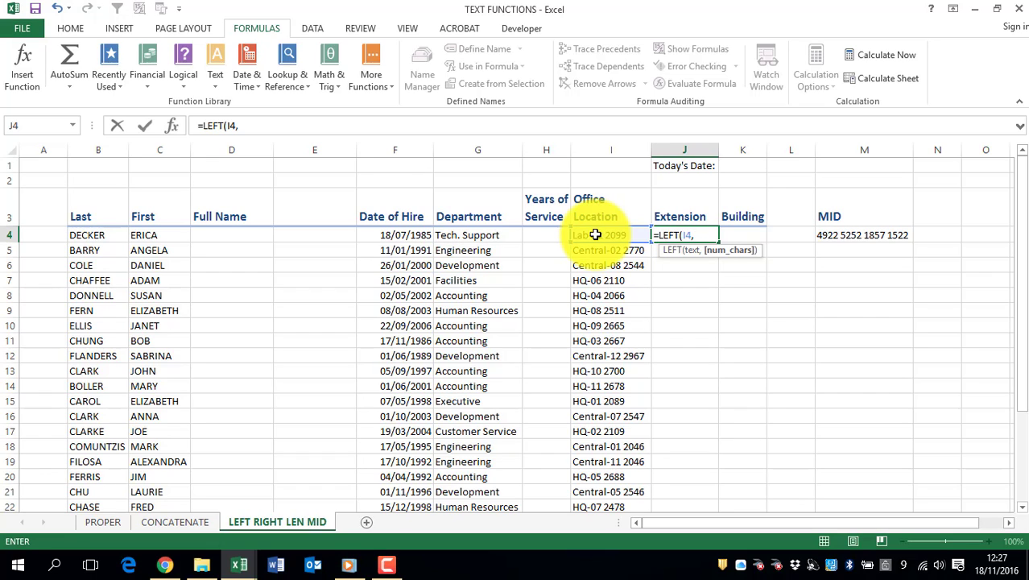
text(3)
key(Return)
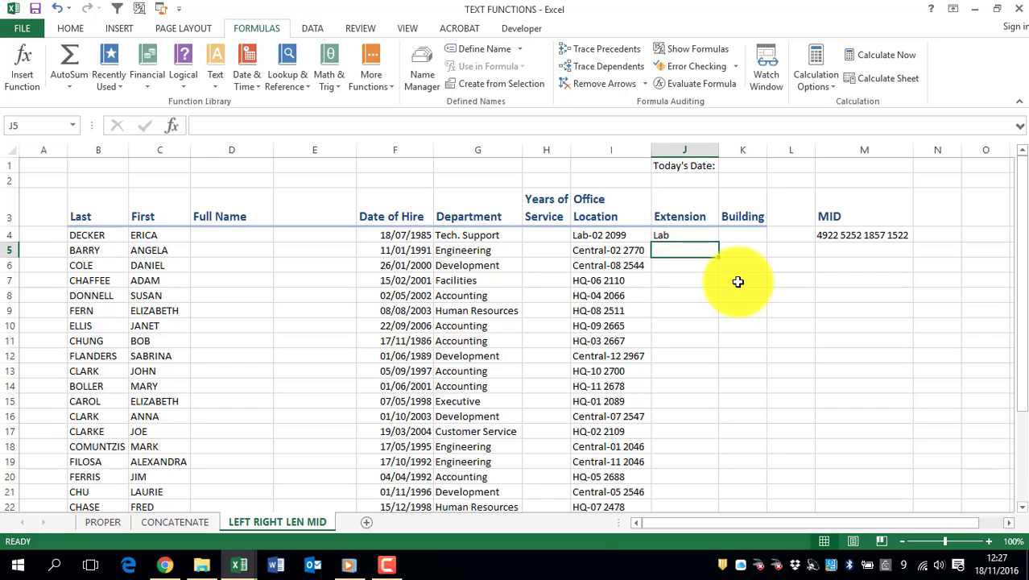
Clear J4 and start a =RIGHT( formula in its place
key(Up)
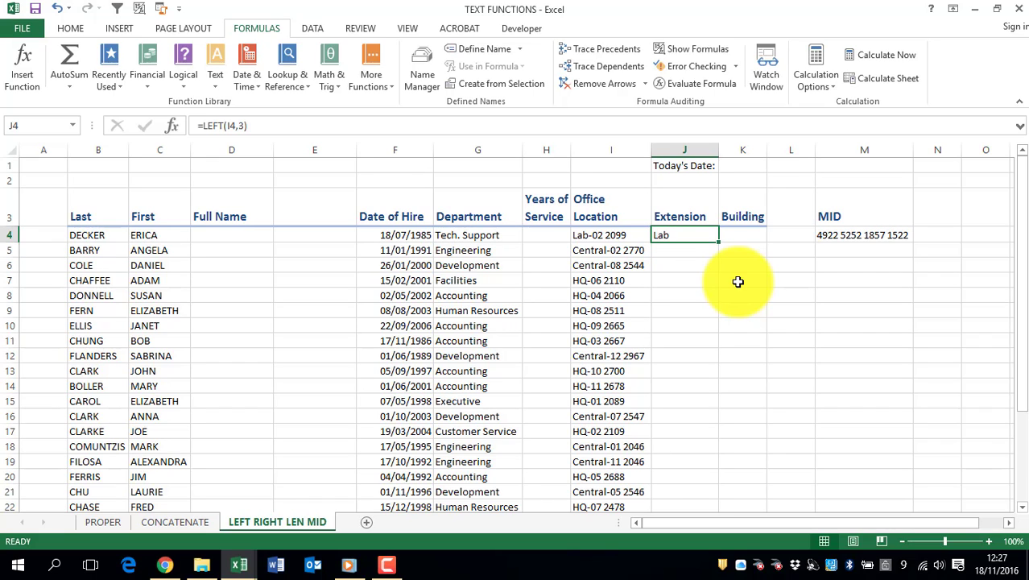
key(Delete)
text(=RIGHT()
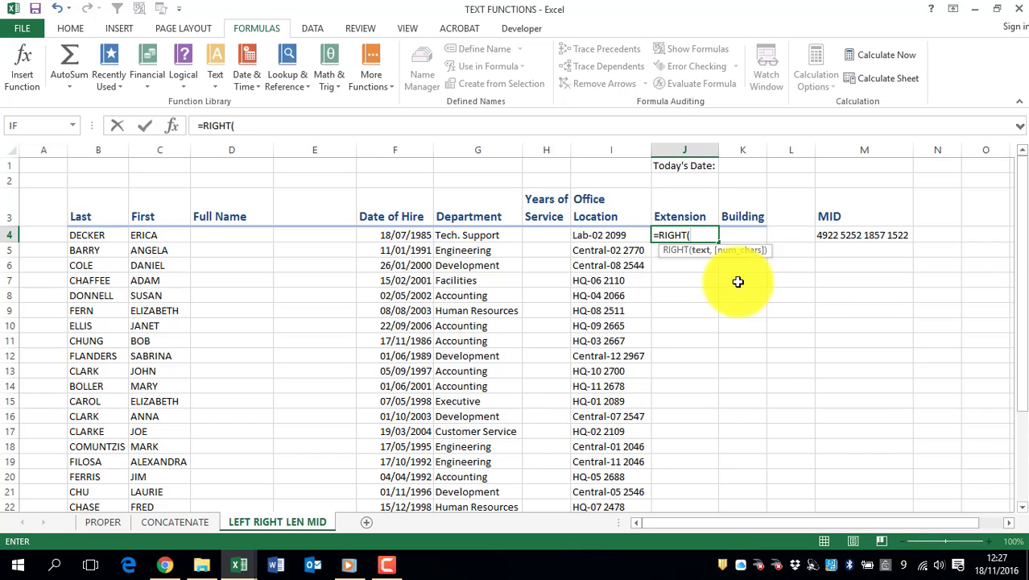
Complete =RIGHT(I4,4) in J4 and fill it down the Extension column
click(578, 236)
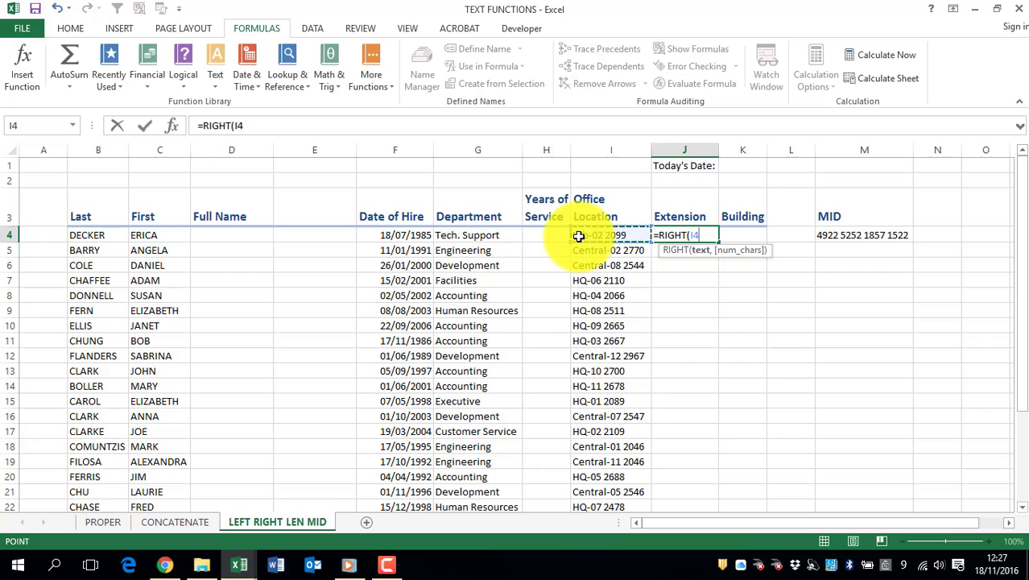
text(,)
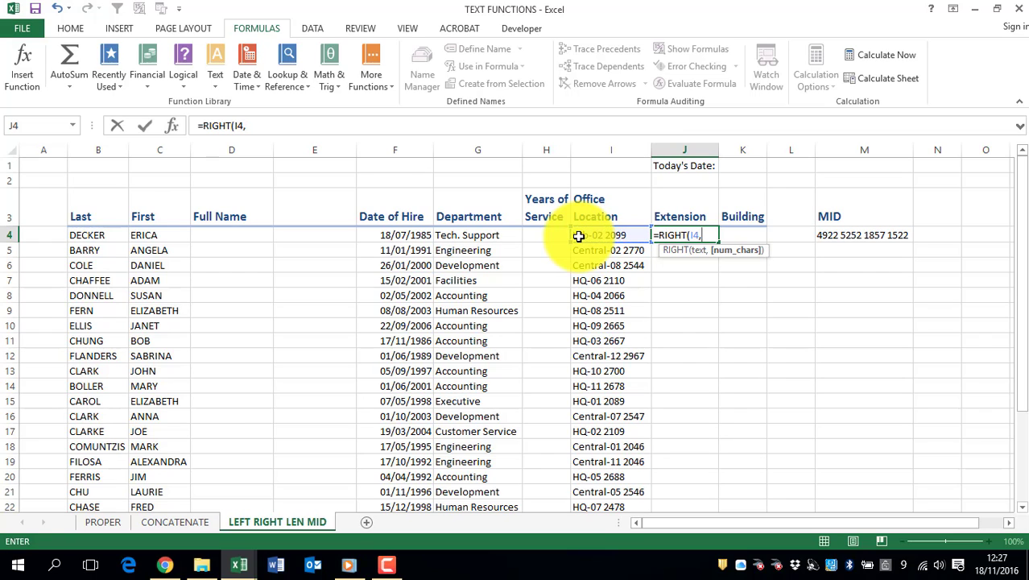
text(4)
key(Return)
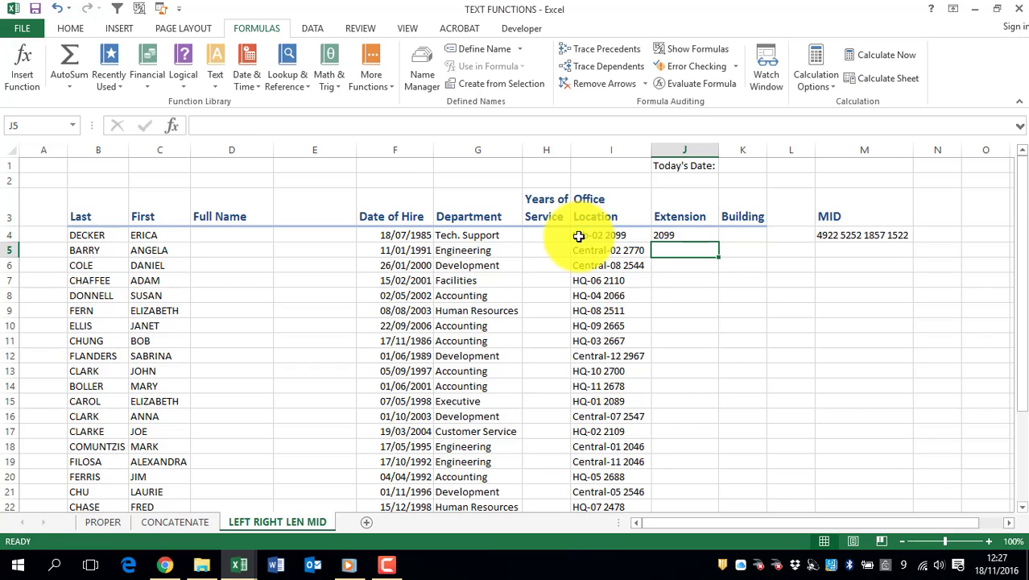
click(694, 229)
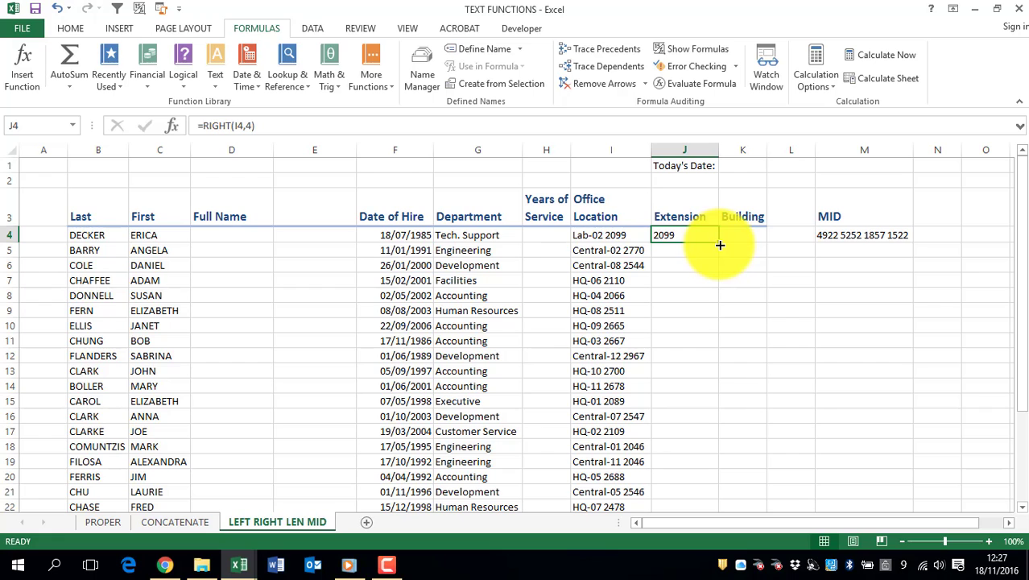
double_click(720, 244)
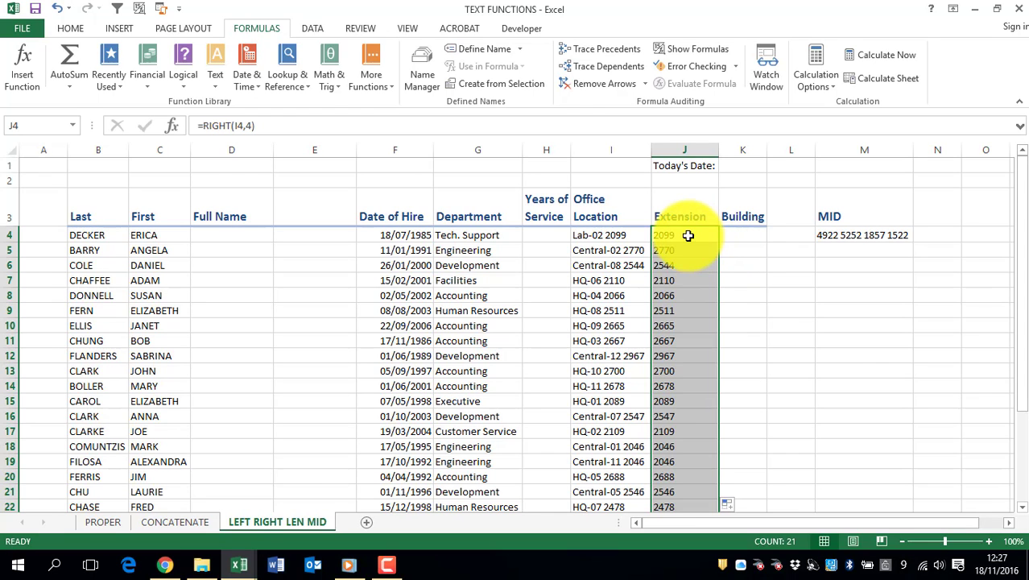
click(988, 541)
Widen column K so the Building heading fits on one line
scroll(879, 400, up, 1)
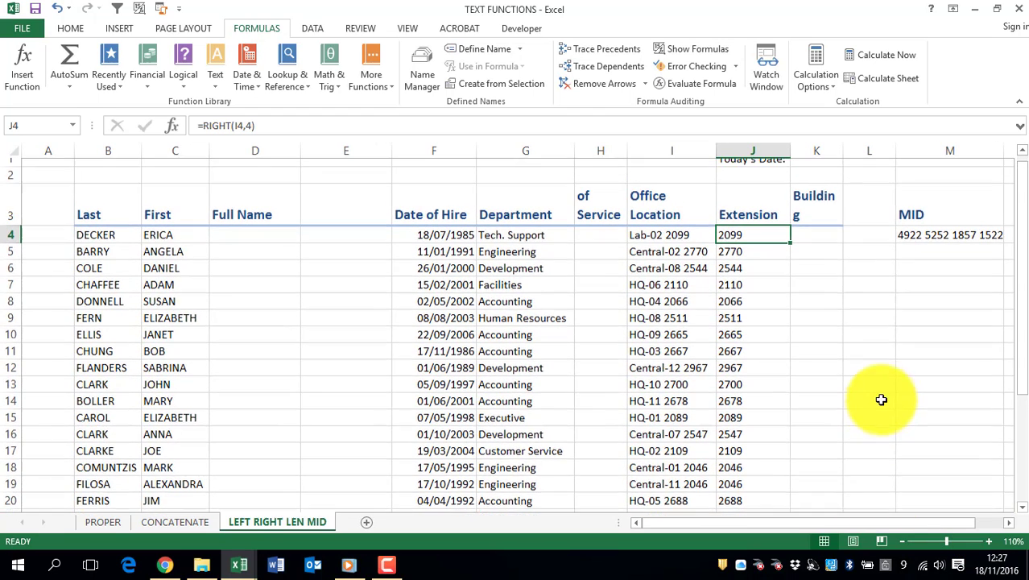
click(817, 242)
drag(842, 152, 848, 152)
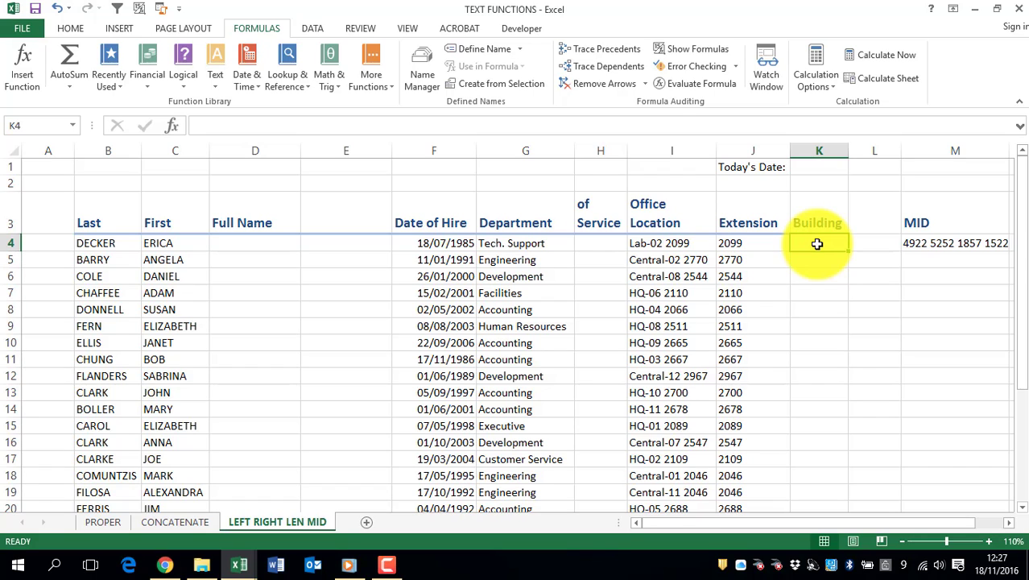
Start K4's Building formula as =LEFT(I4,LEN, nesting LEN for the character count
text(=L)
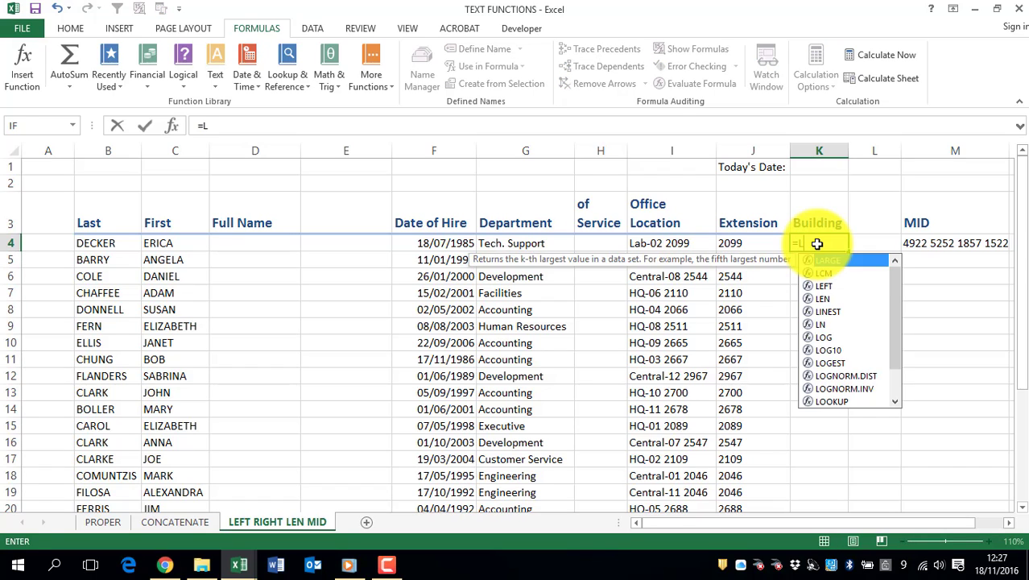
text(EFT()
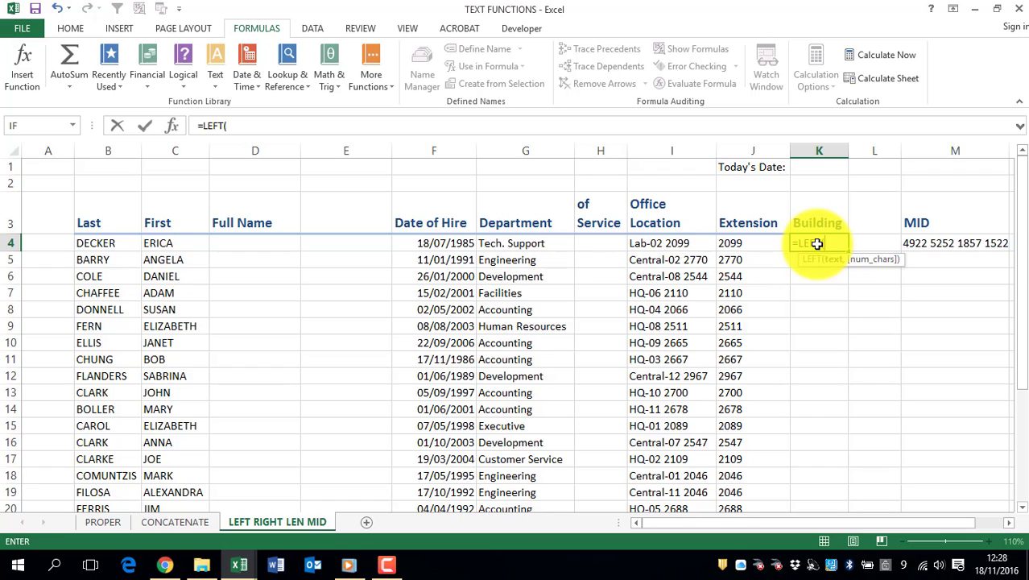
click(644, 243)
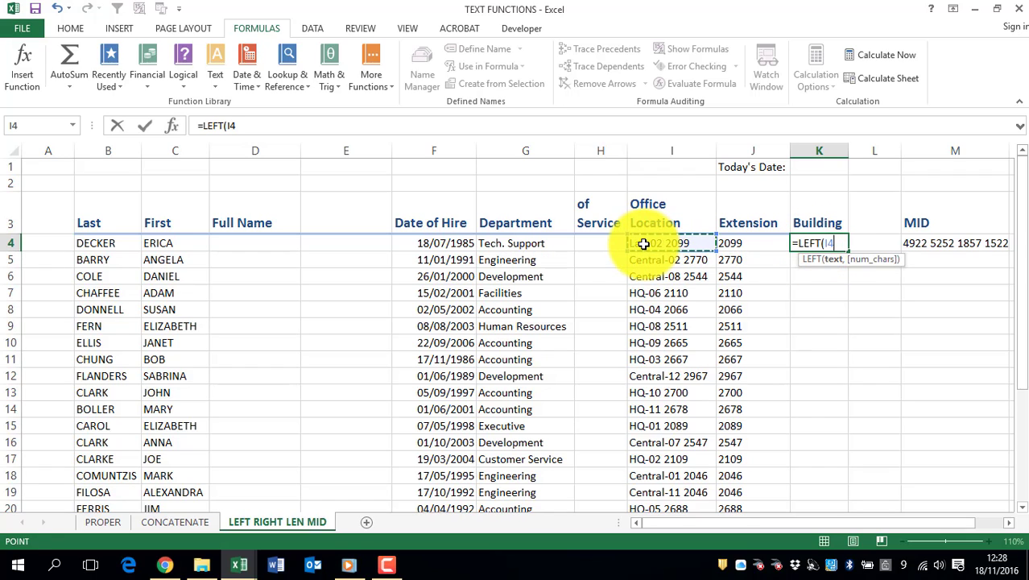
text(,)
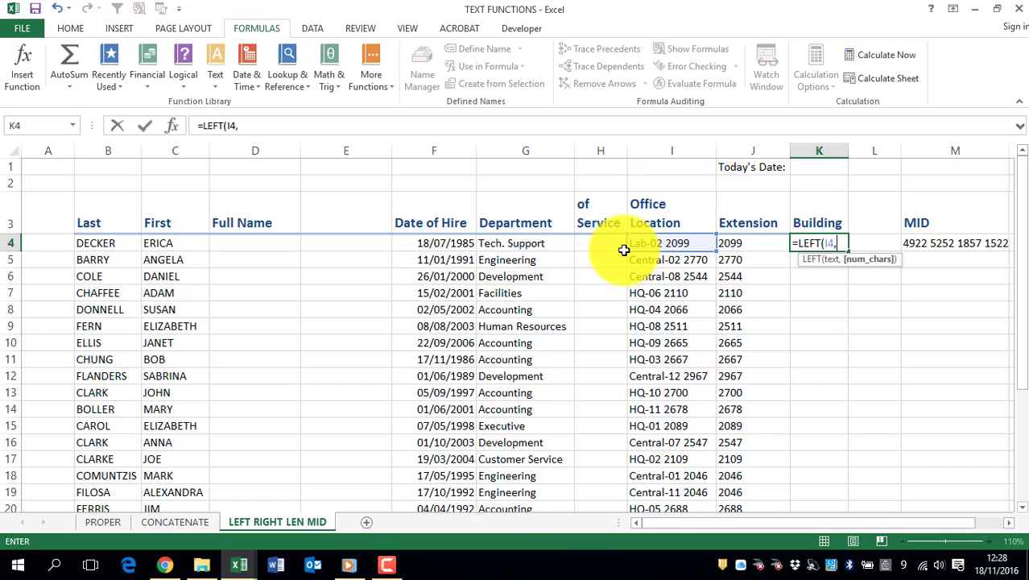
text(LEN)
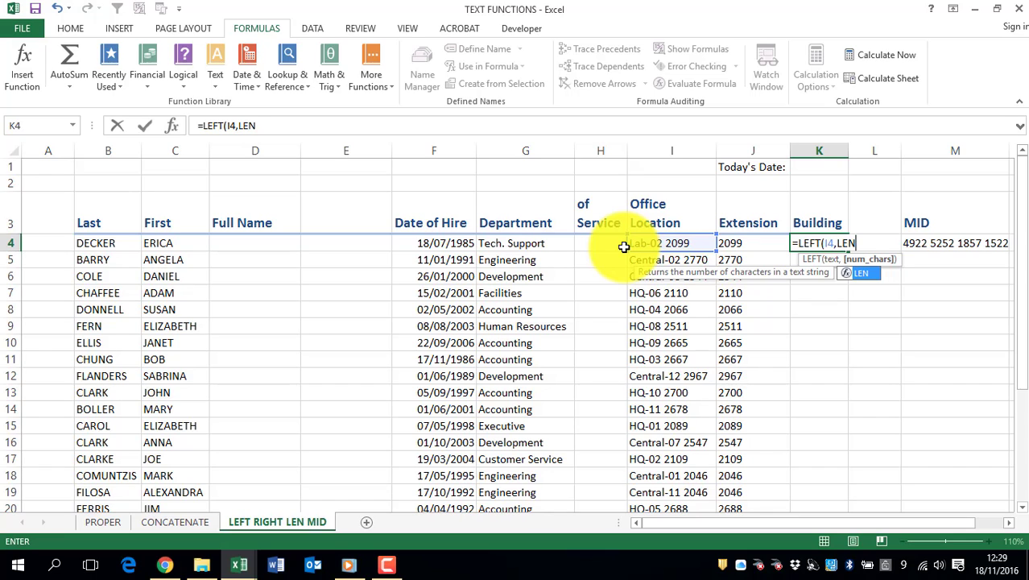
Finish K4 as =LEFT(I4,LEN(I4)-8) so it returns 'Lab'
text(()
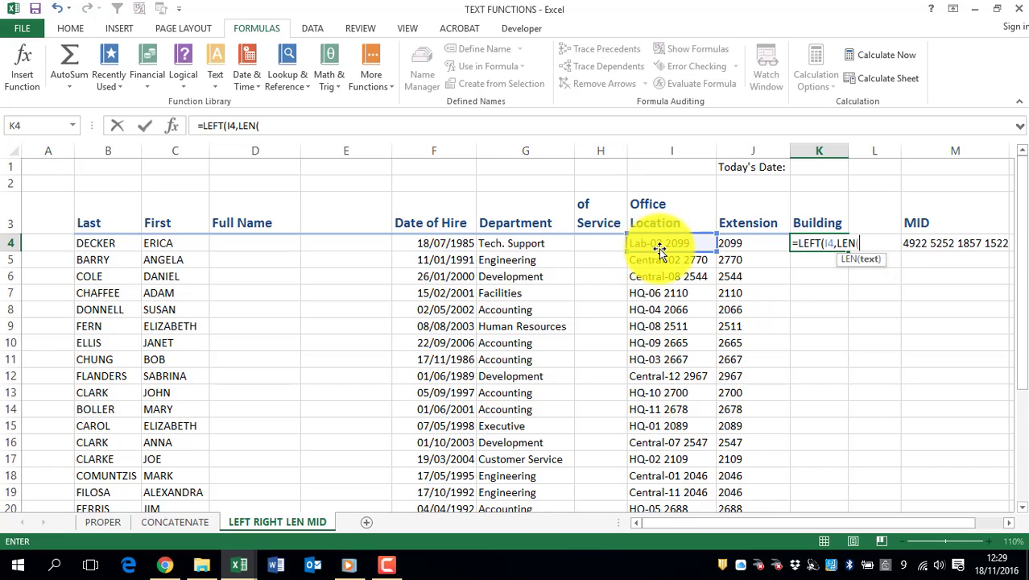
click(659, 242)
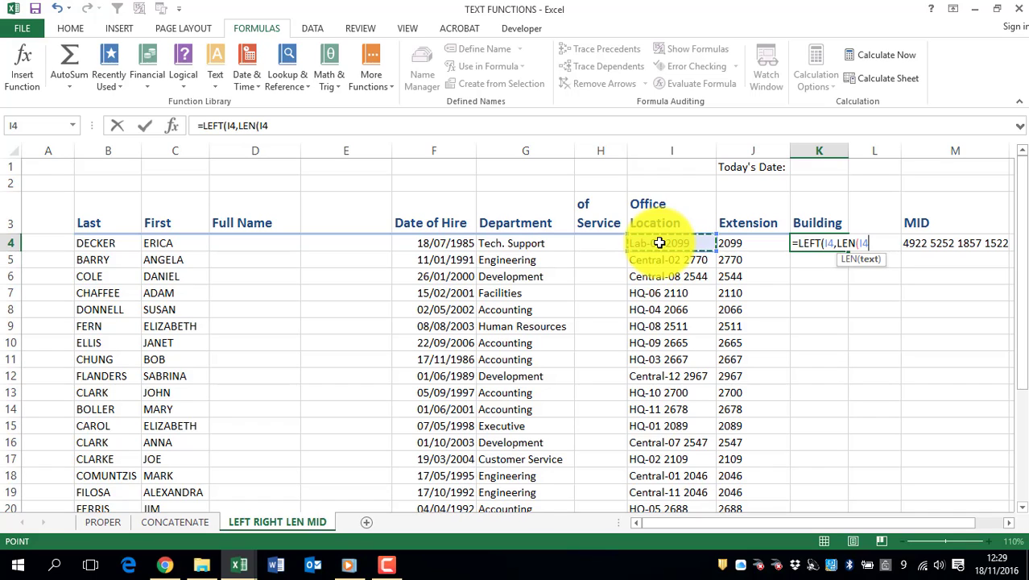
text())
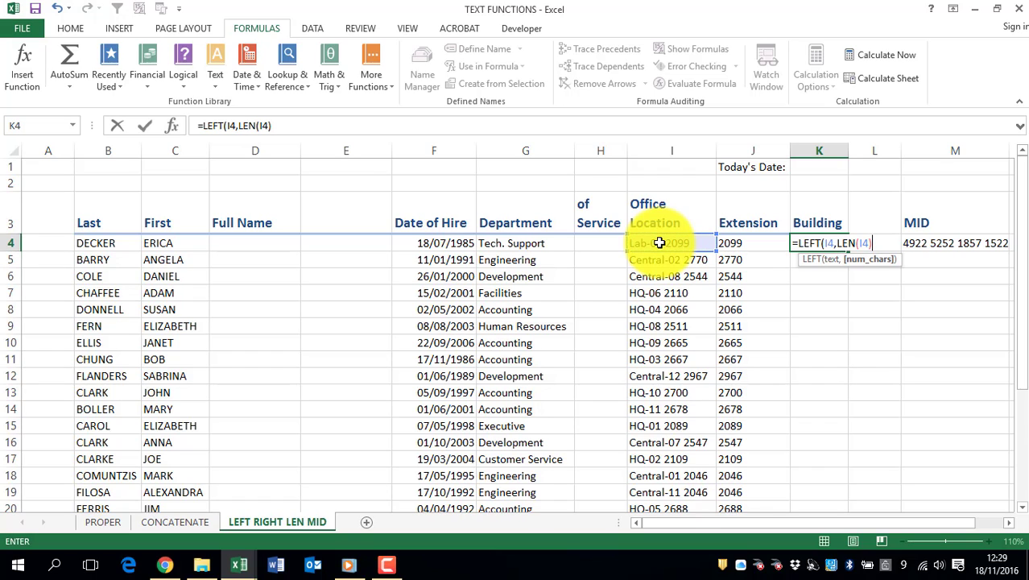
text(-)
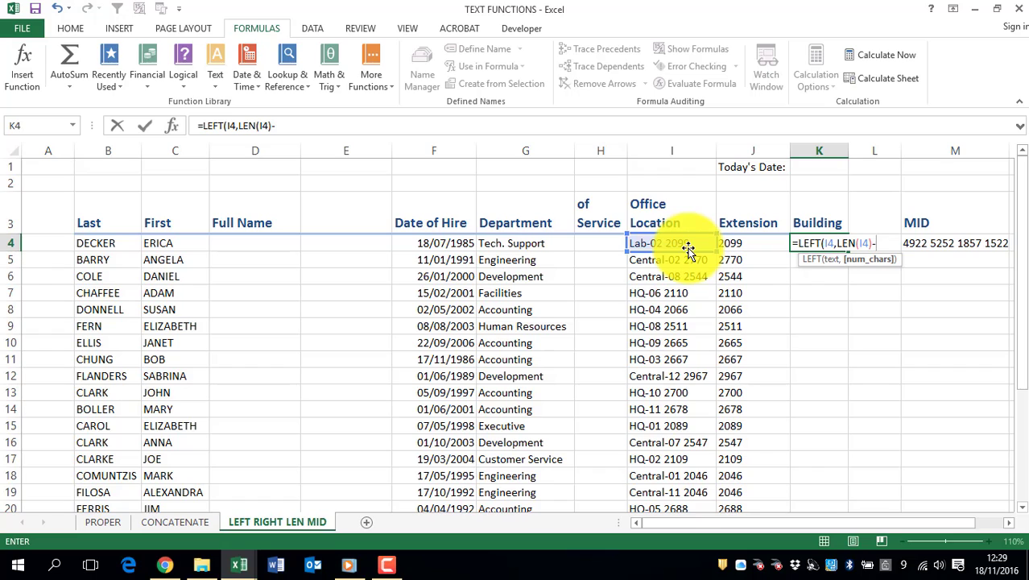
text(8))
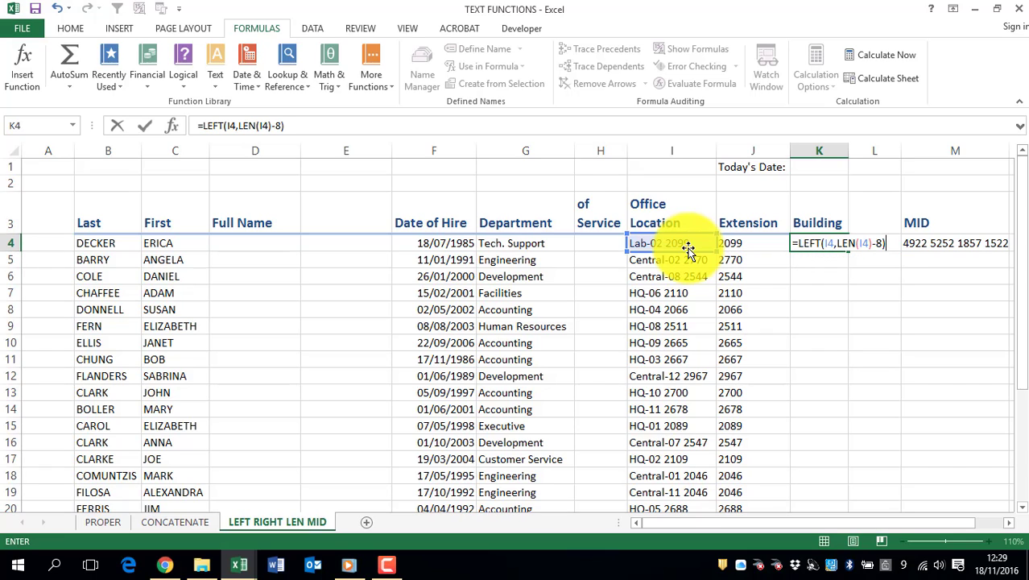
key(Return)
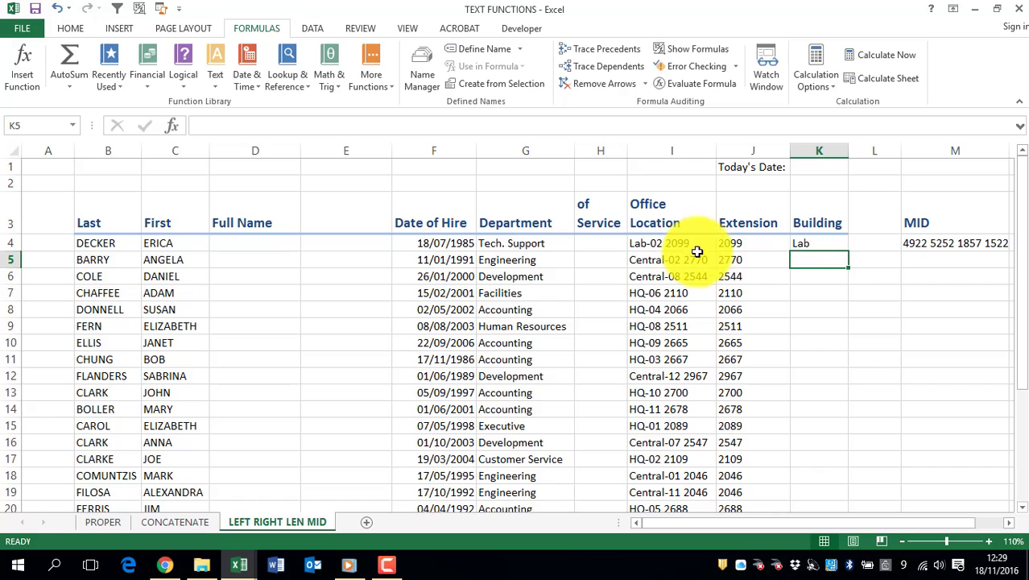
click(829, 243)
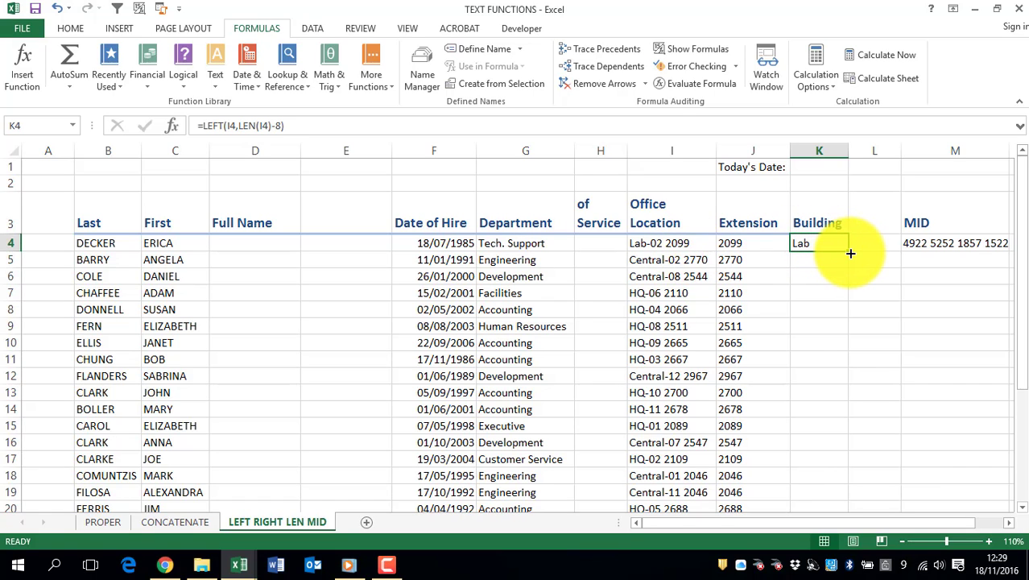
Fill the Building formula down column K and zoom the sheet to 120%
double_click(850, 251)
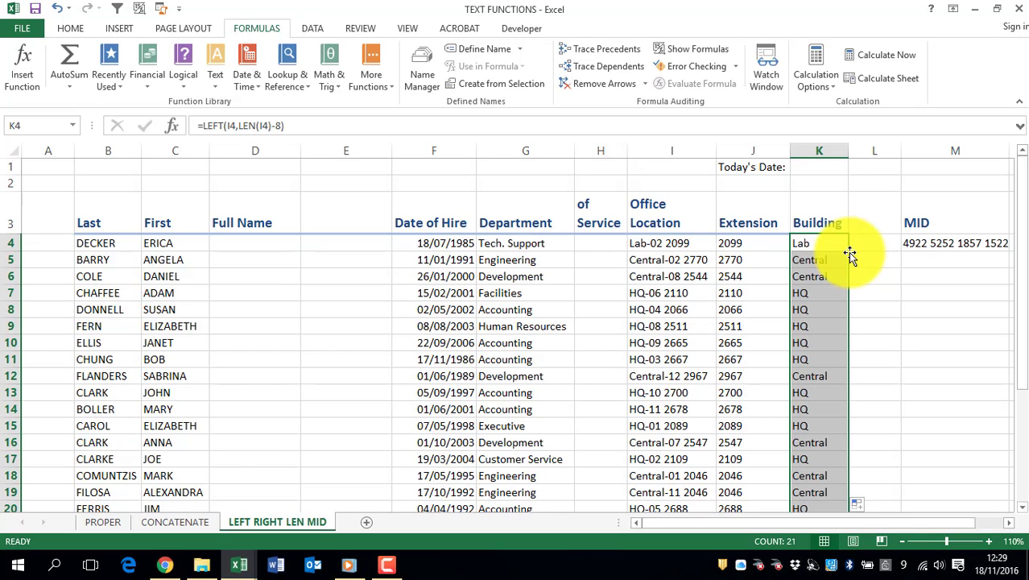
click(820, 240)
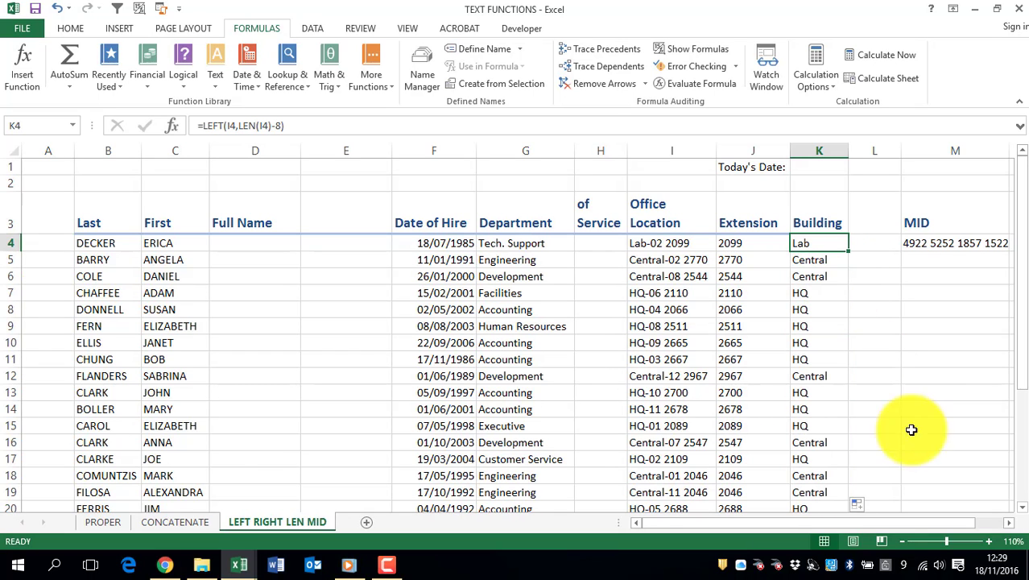
click(988, 541)
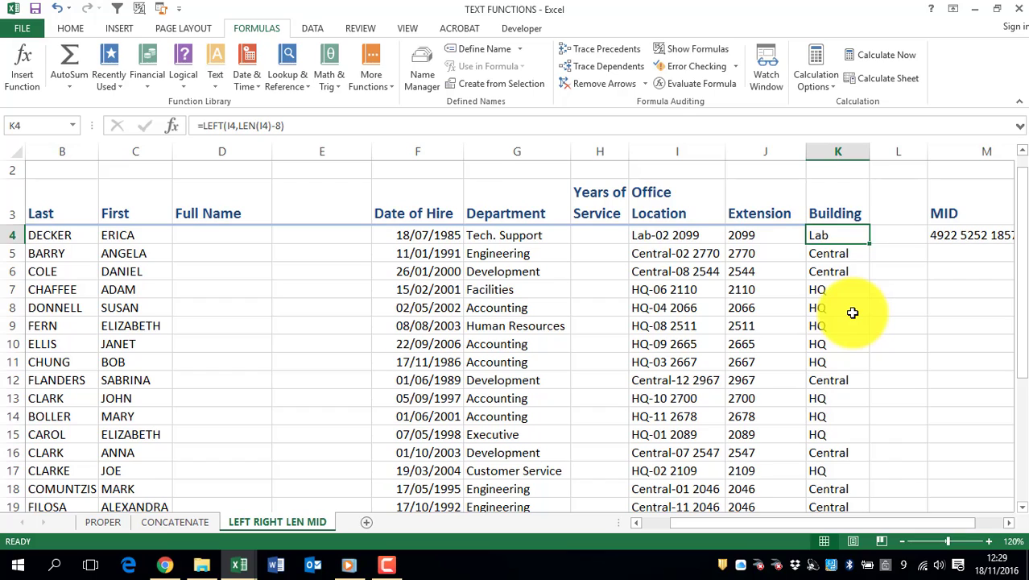
Move the selection over to the cell below the MID value
key(Up)
key(Up)
key(Up)
key(Right)
key(Right)
key(Right)
key(Right)
key(Right)
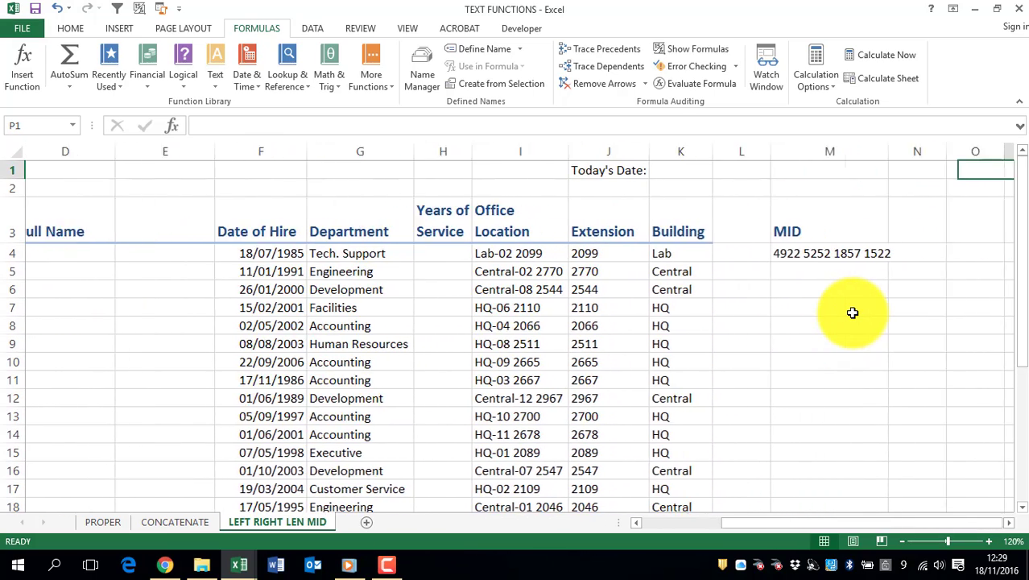
key(Right)
key(Right)
key(Right)
key(Down)
key(Down)
key(Down)
key(Left)
key(Left)
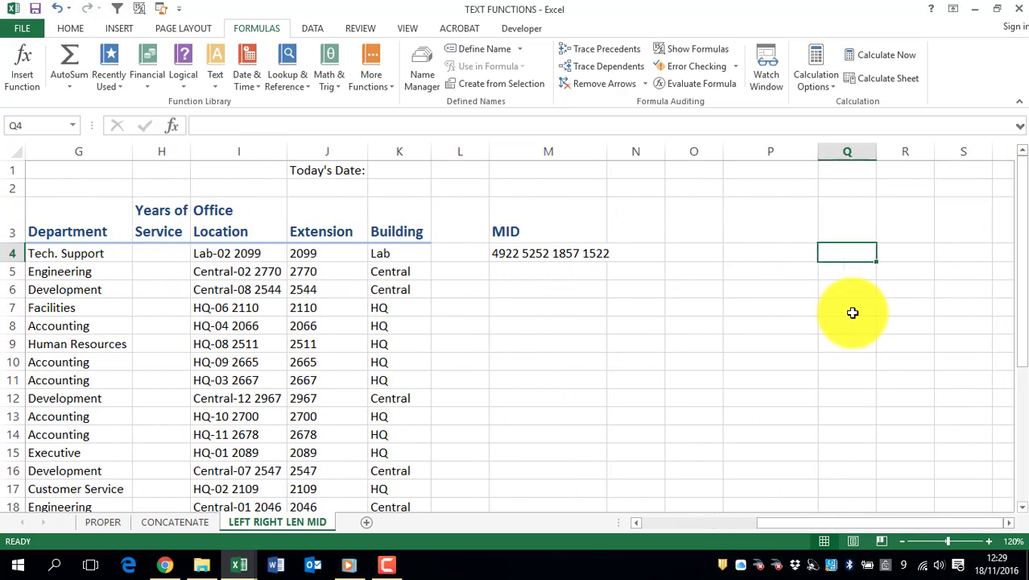
key(Left)
key(Left)
key(Down)
key(Down)
key(Left)
key(Left)
key(Left)
key(Right)
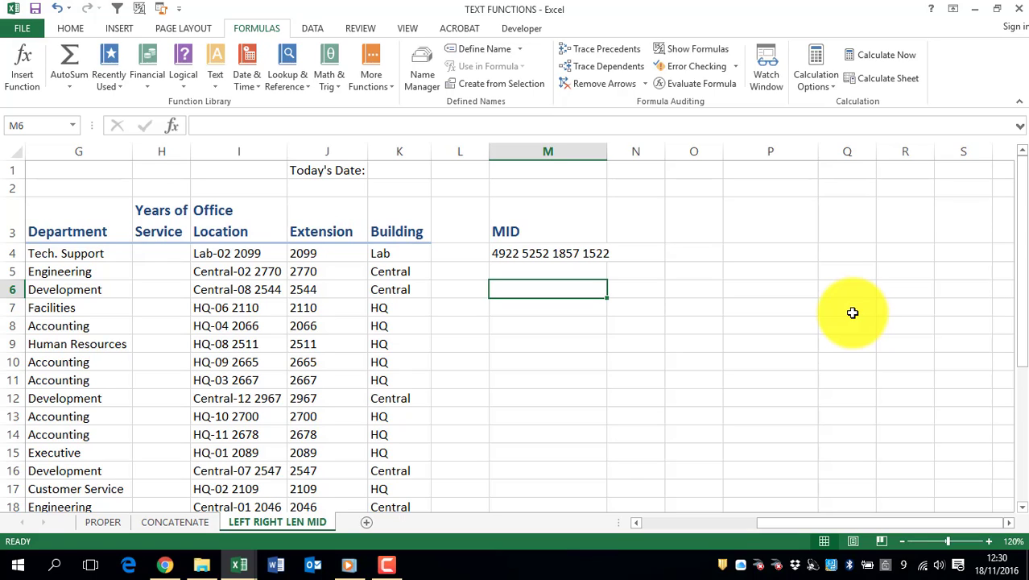
Select N4 beside the MID value and widen column M to fit it
key(Up)
key(Up)
key(Up)
key(Right)
key(Down)
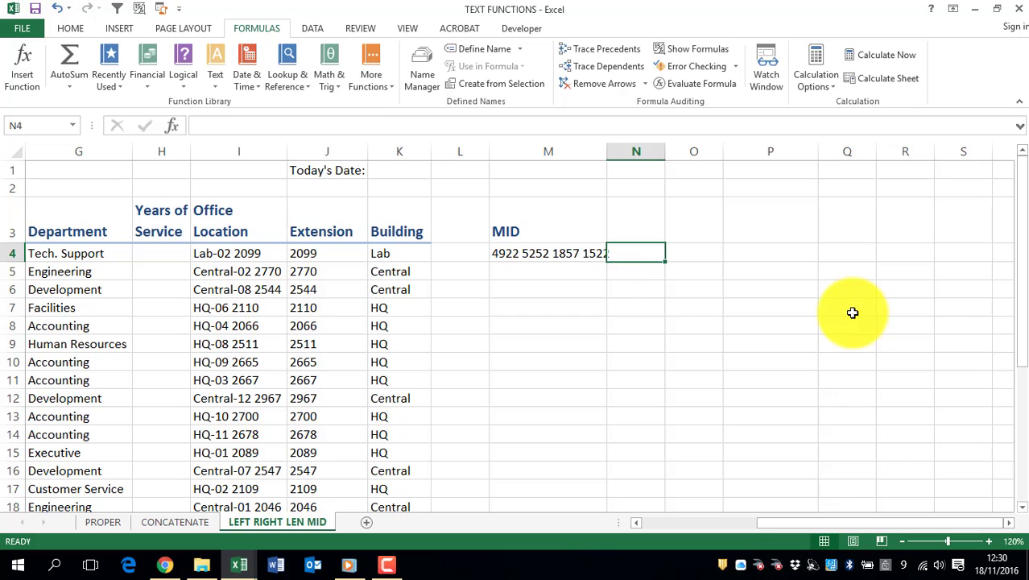
drag(606, 153, 615, 154)
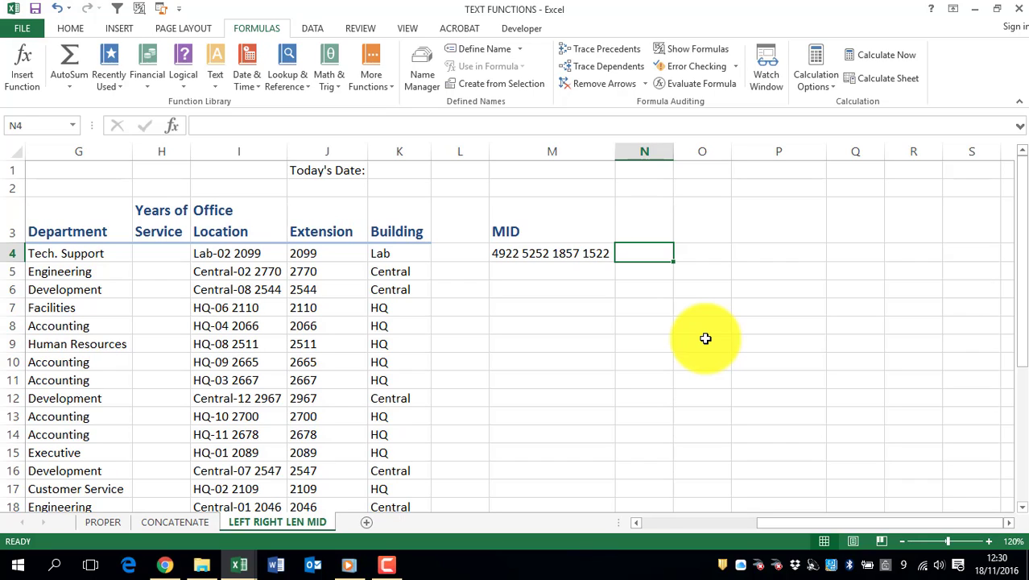
Enter =MID(M4,6,4) in N4 to extract 5252
text(=MID)
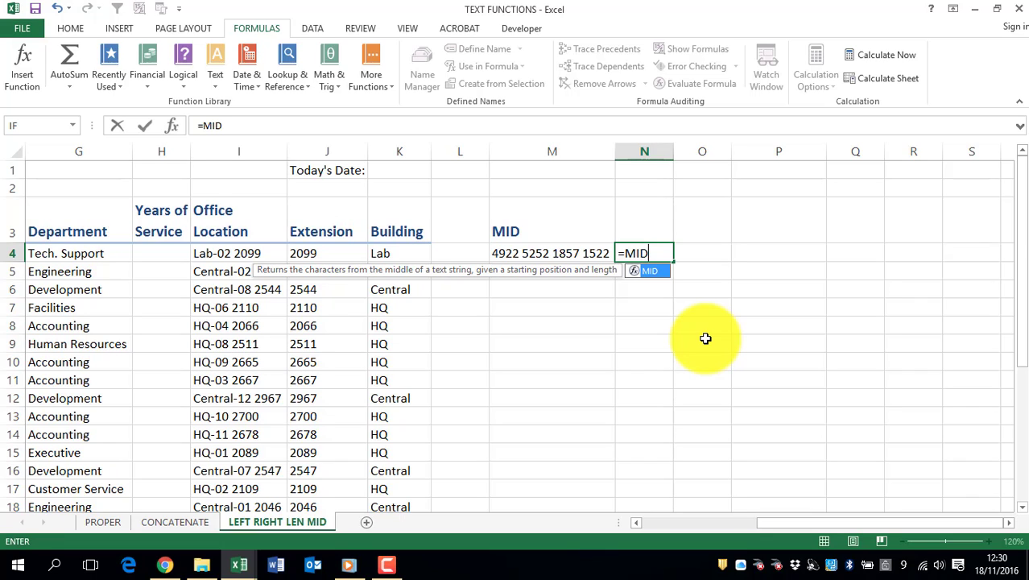
text(()
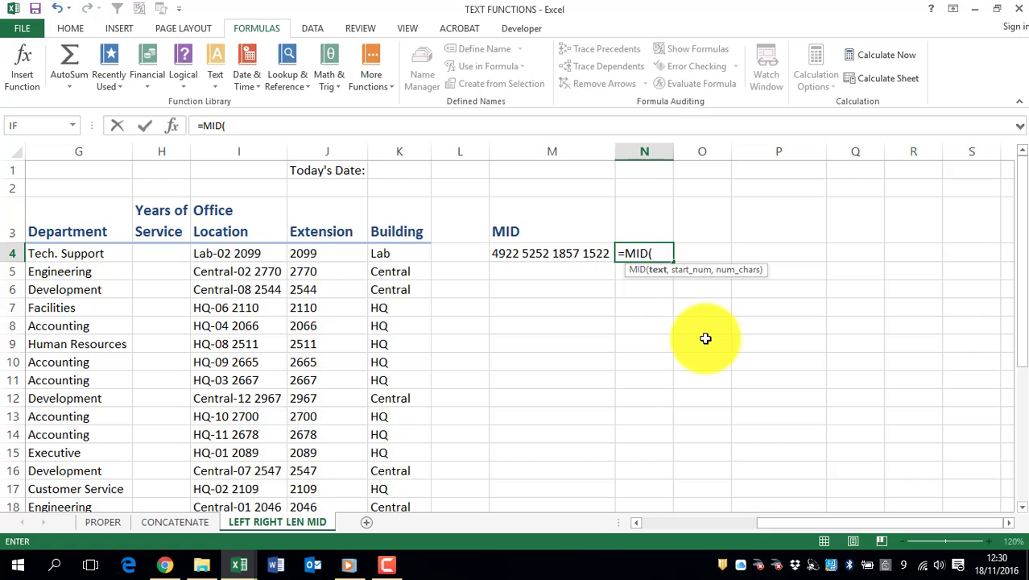
click(506, 251)
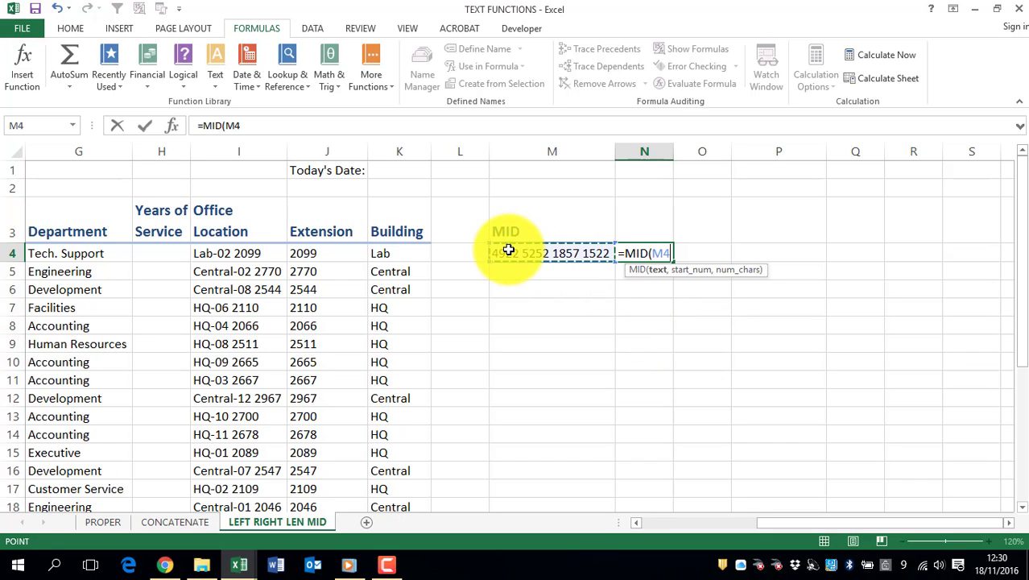
text(,)
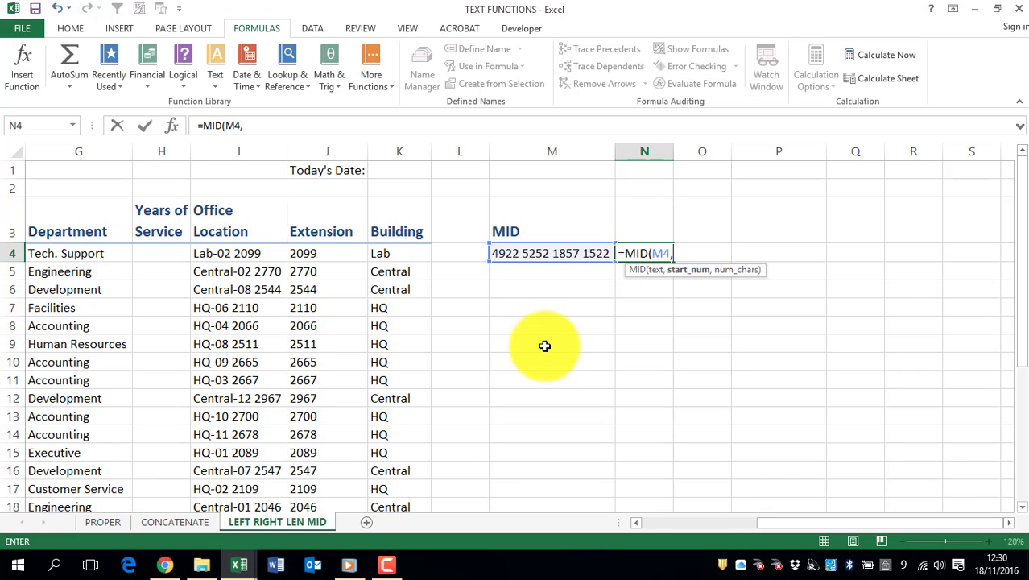
text(6,)
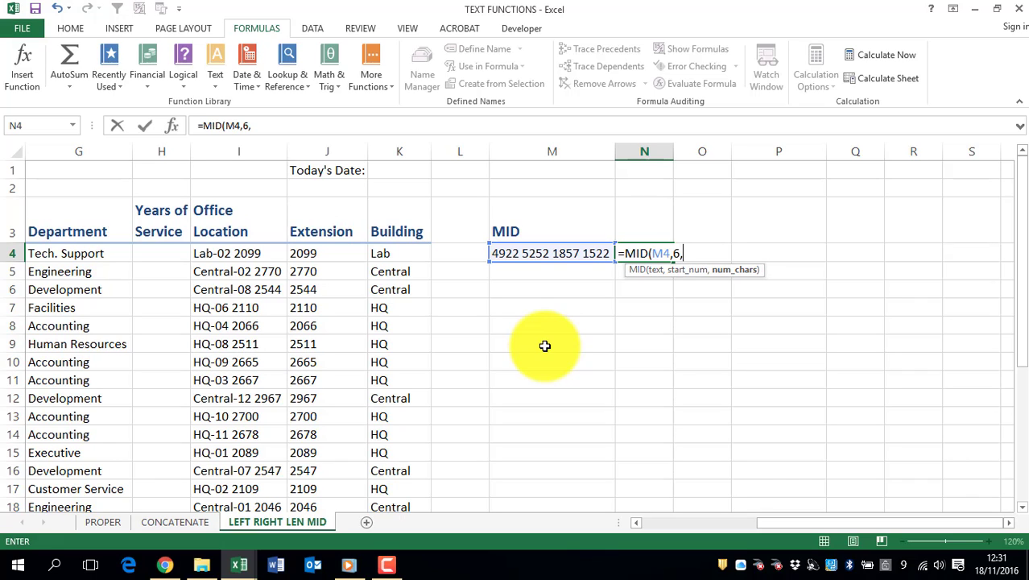
text(4))
key(Return)
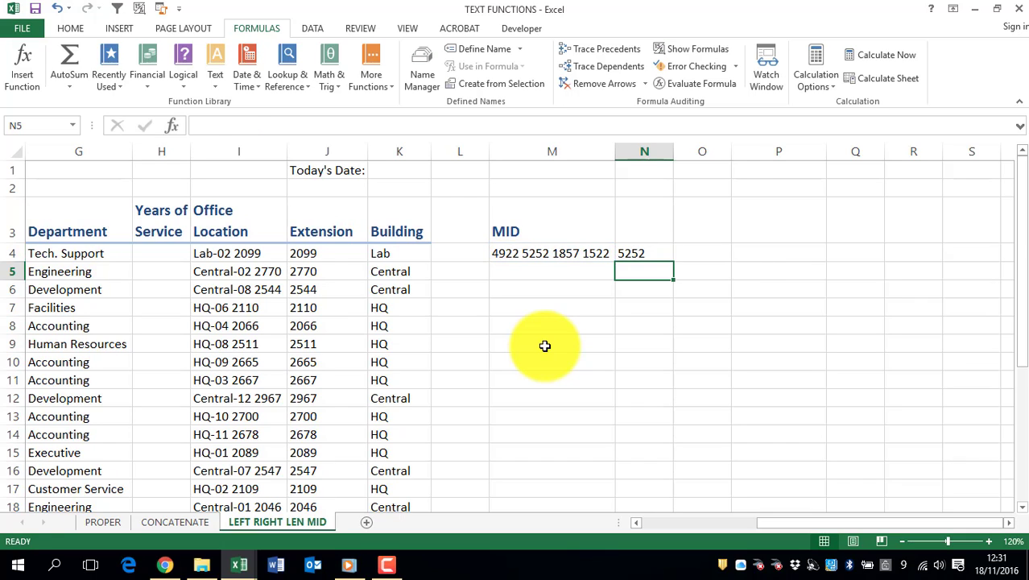
key(Up)
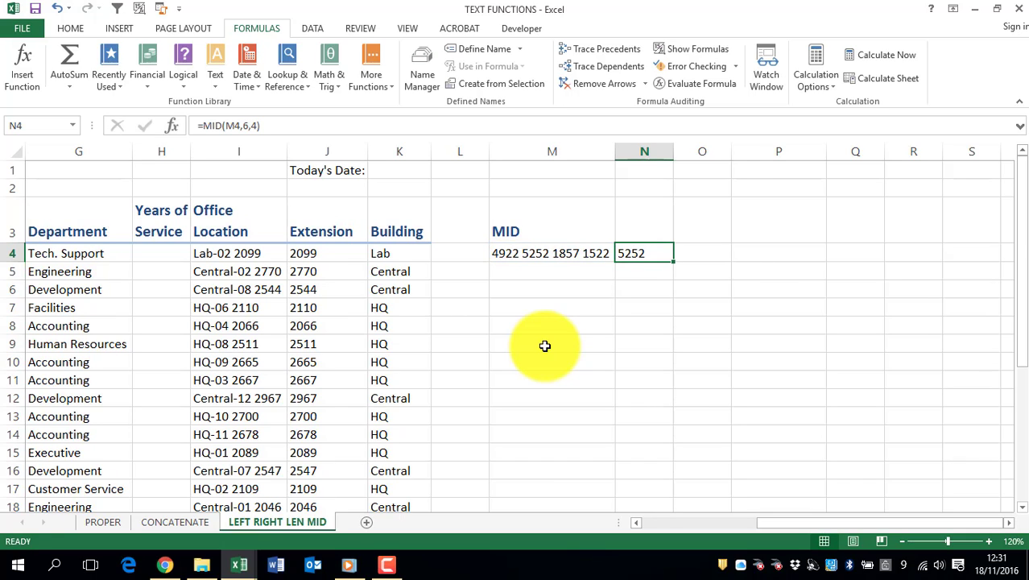